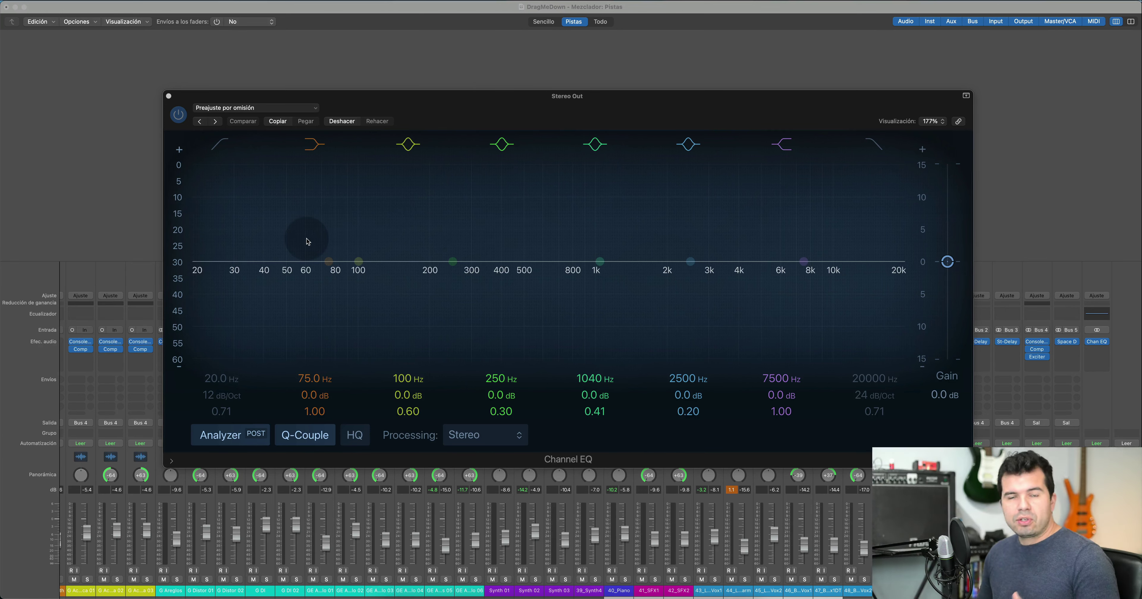
- Enable the Channel EQ low-cut band, raise its cutoff to about 127 Hz and set its slope to 48 dB/Oct
click(220, 144)
click(221, 147)
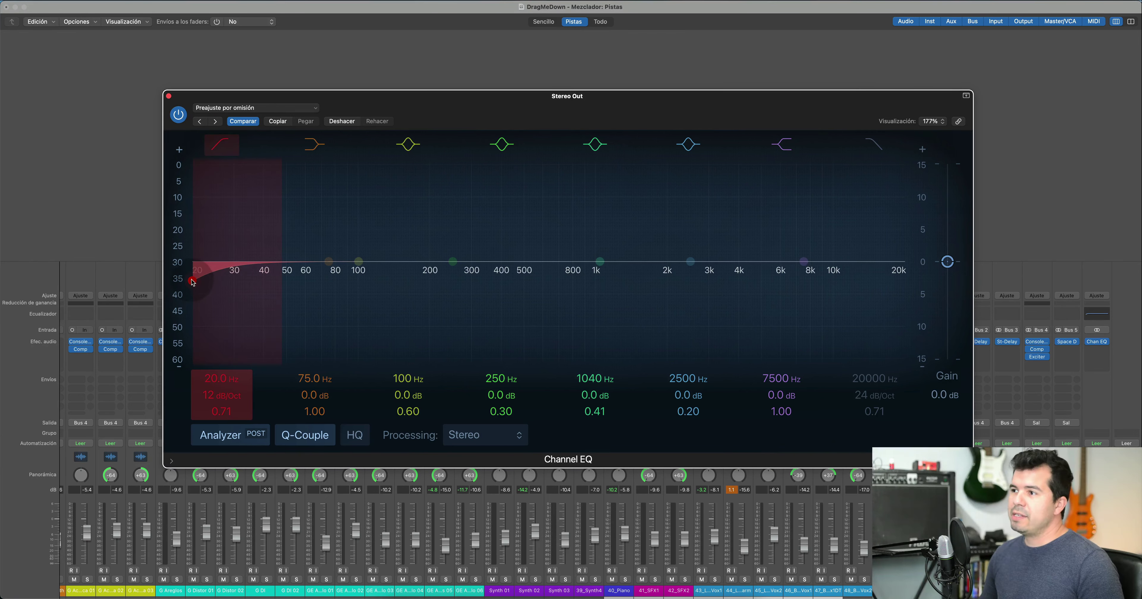
drag(200, 283, 389, 286)
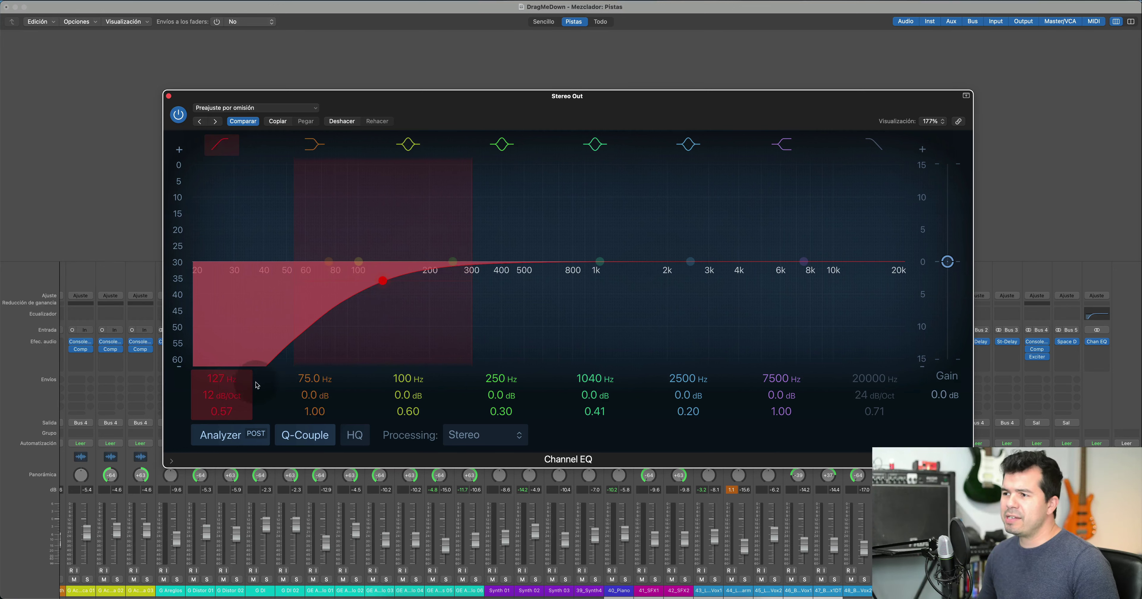
drag(232, 396, 231, 370)
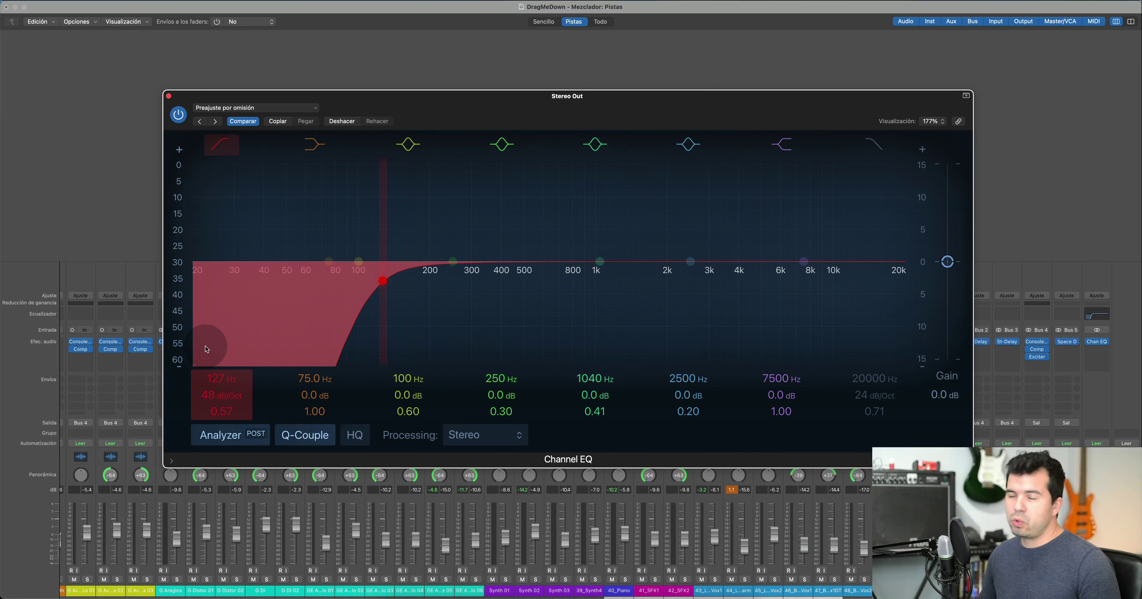
- Enable the high-cut band, lower its cutoff to about 4020 Hz and set its slope to 48 dB/Oct
click(875, 147)
drag(899, 279, 739, 280)
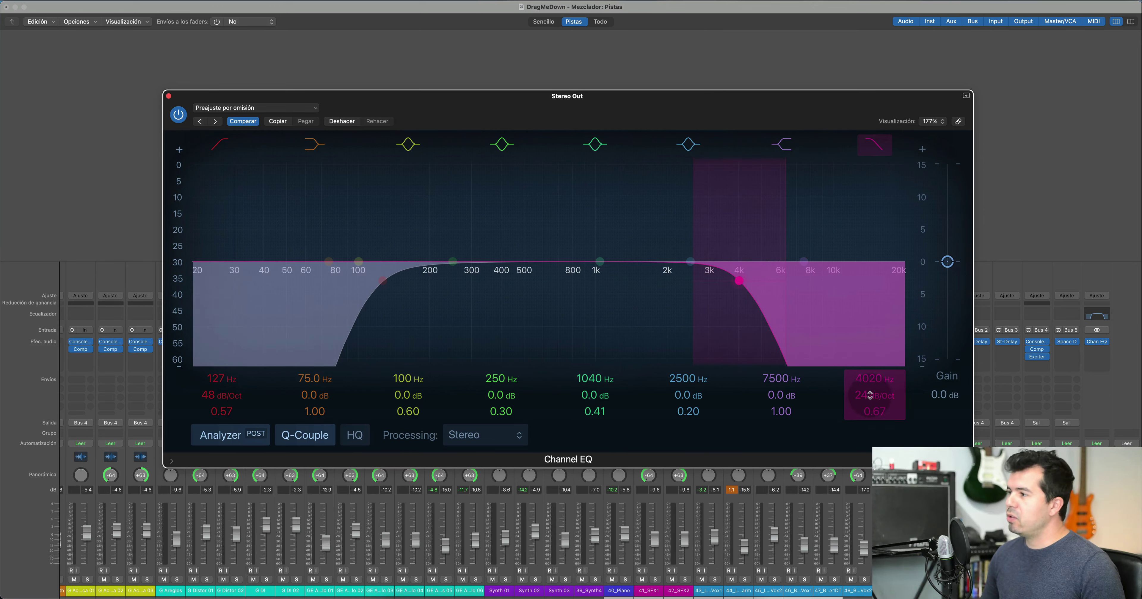
drag(865, 392, 864, 381)
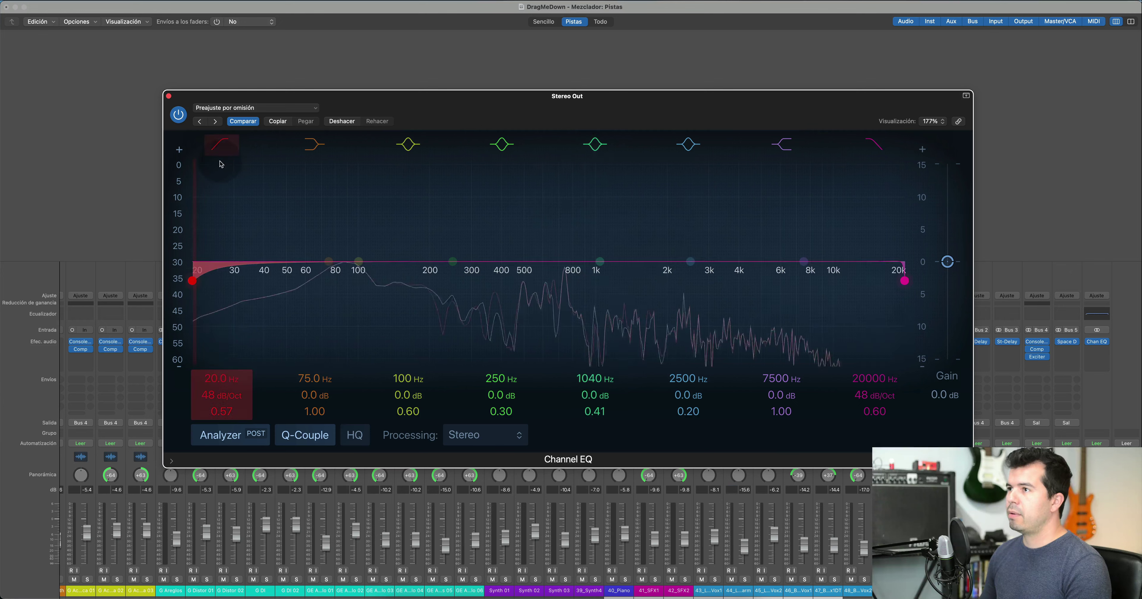
- Sweep the low-cut frequency up to about 262 Hz and back to 20 Hz while auditioning the mix
drag(197, 283, 458, 299)
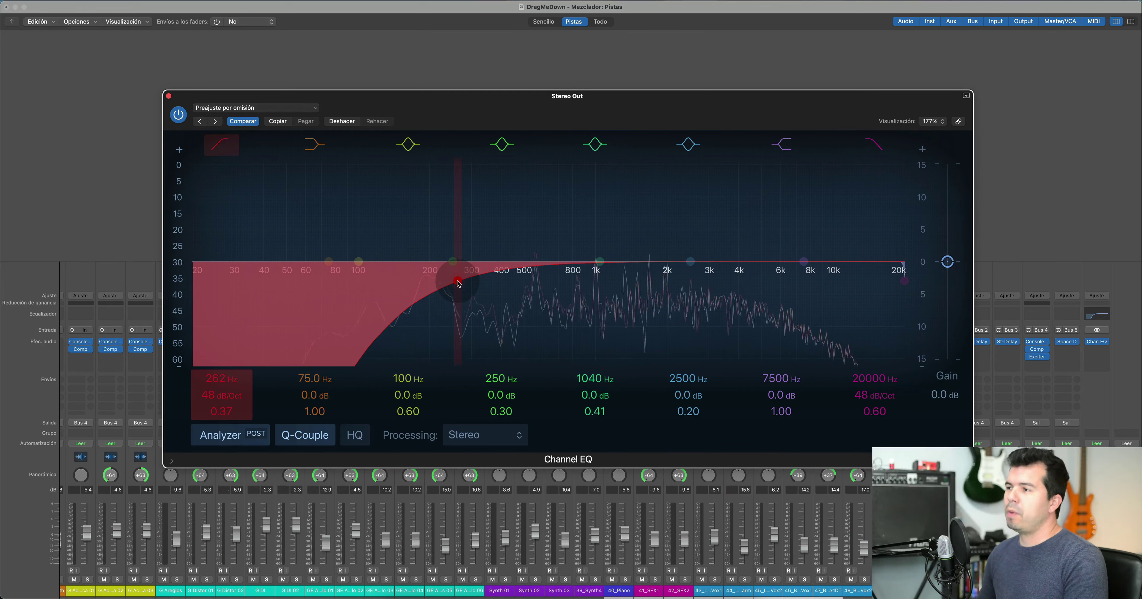
drag(459, 284, 191, 274)
key(space)
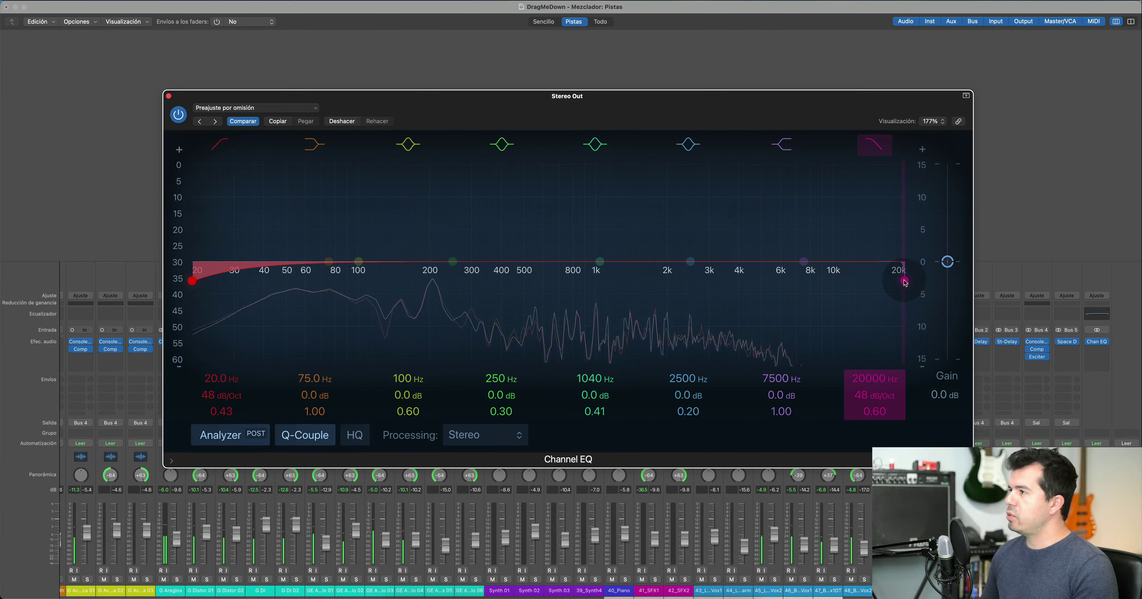
- Sweep the high-cut frequency down to about 448 Hz while listening to the mix, and return it to 20000 Hz
key(space)
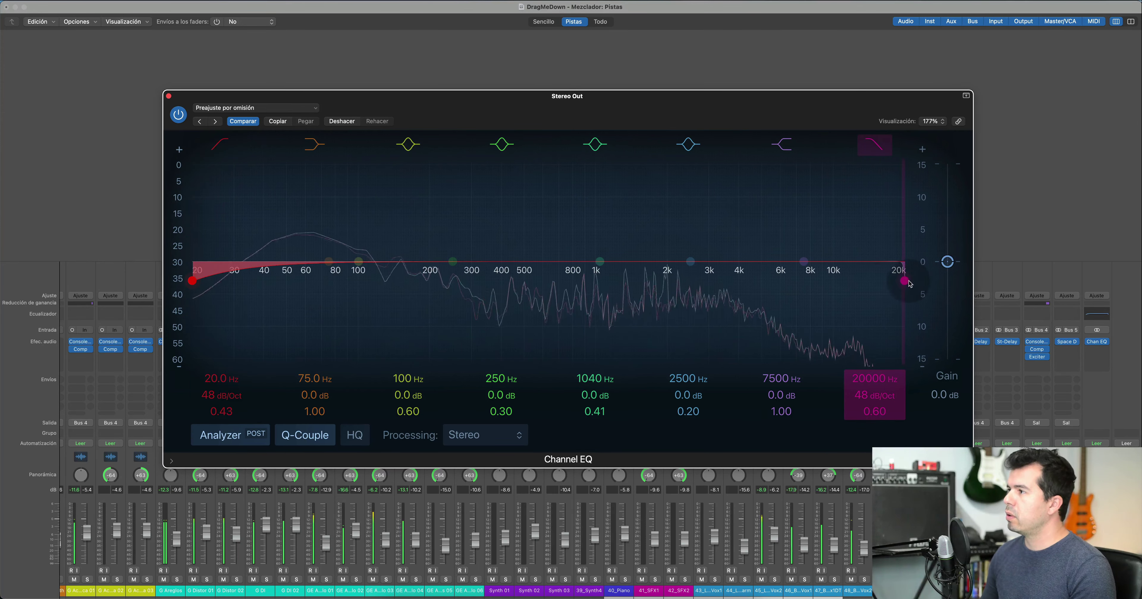
drag(870, 280, 642, 276)
drag(603, 278, 516, 278)
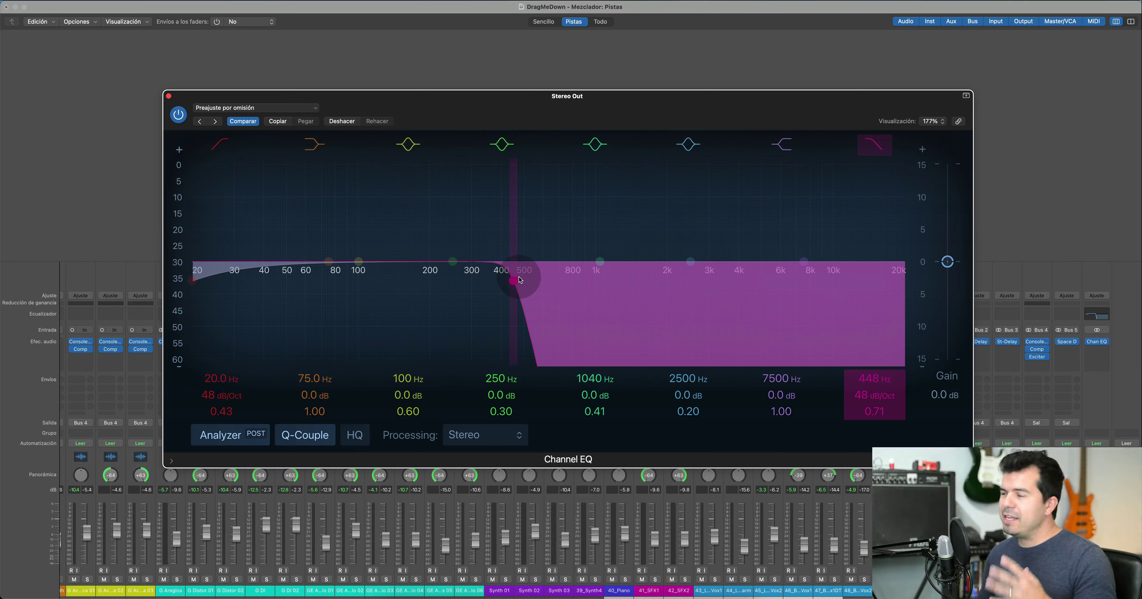
drag(515, 281, 922, 291)
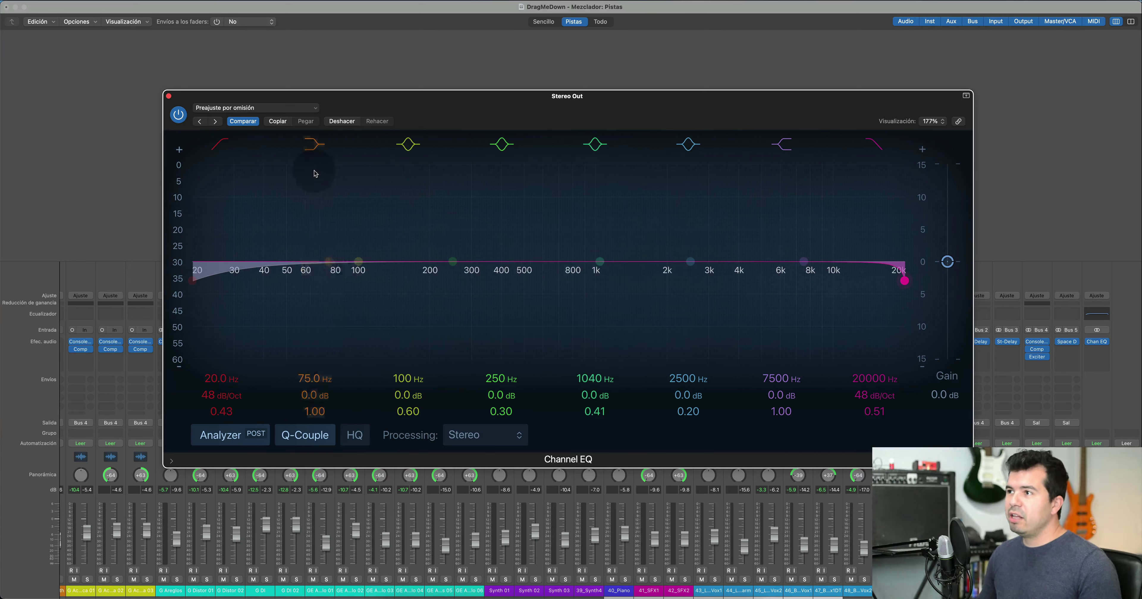
- Boost the low shelf to about +9.8 dB at 100 Hz with the low cut disabled, and compare it on and off during playback
drag(326, 255, 334, 202)
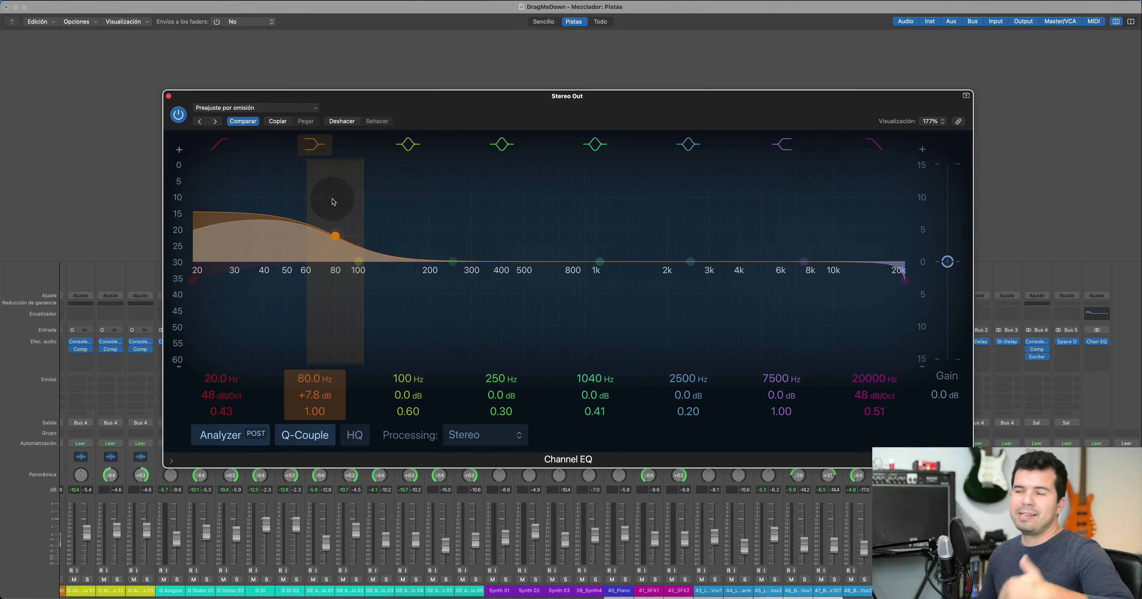
drag(334, 202, 355, 225)
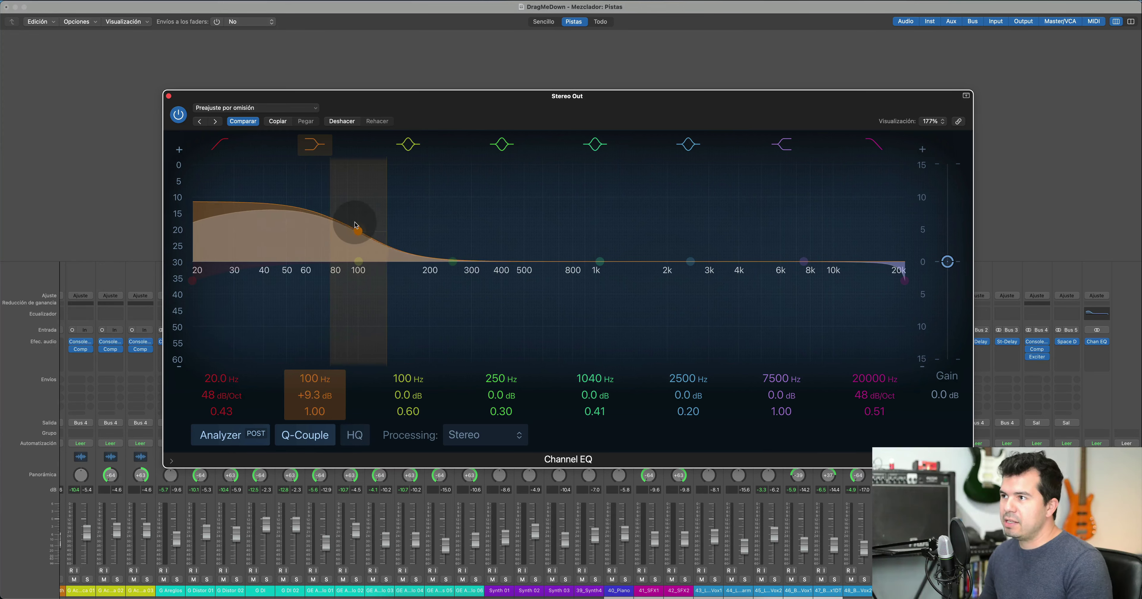
click(223, 141)
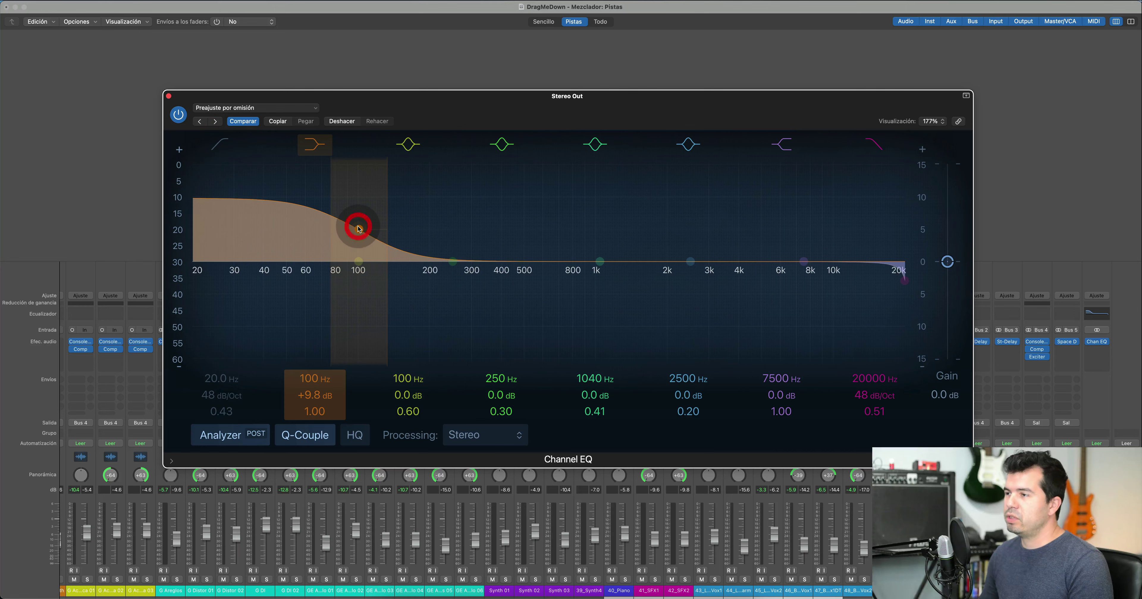
key(space)
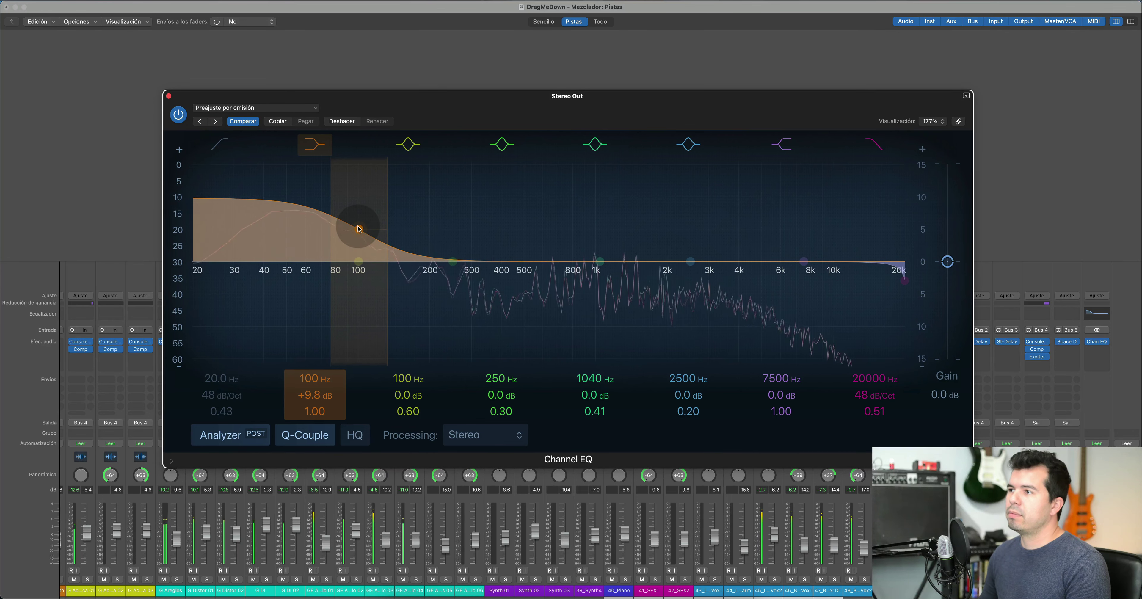
click(315, 145)
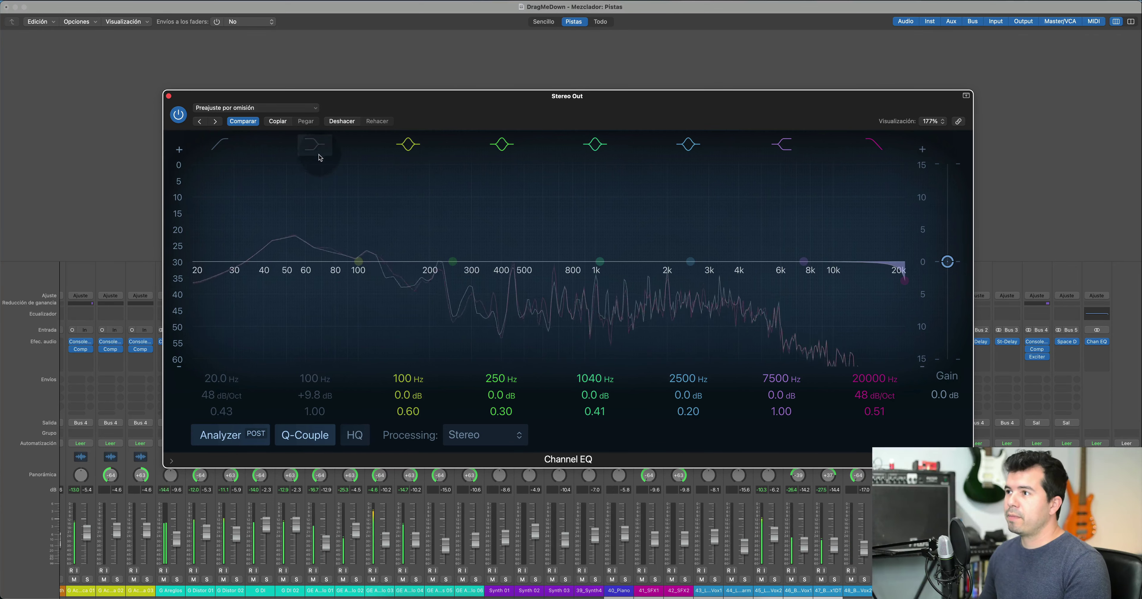
click(314, 145)
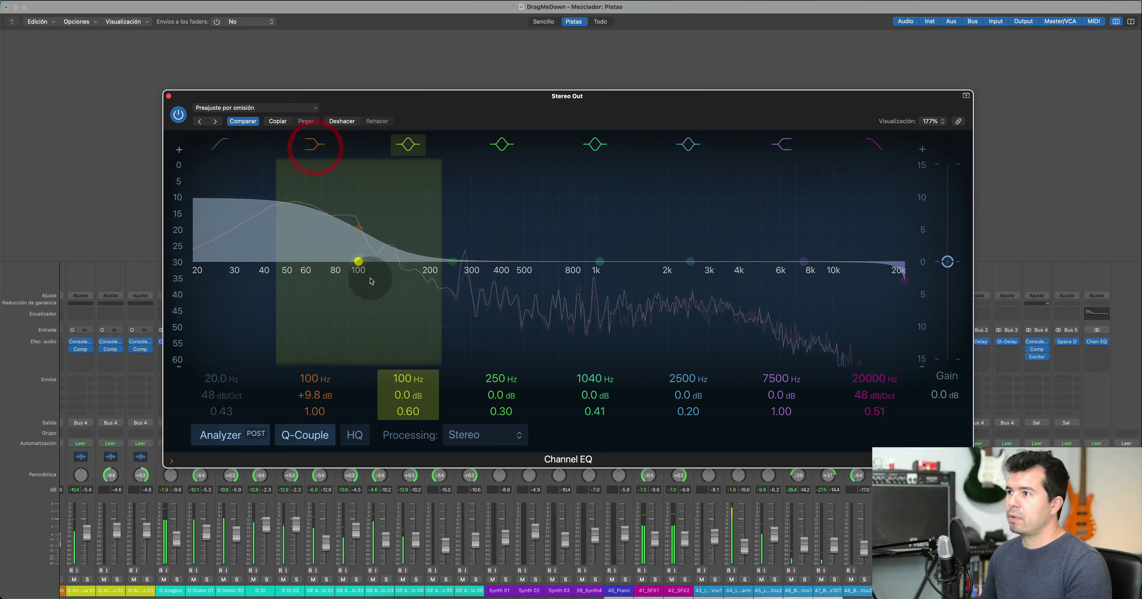
- Lower the low shelf to about -12.3 dB at 99 Hz and disable the band
drag(358, 230, 349, 350)
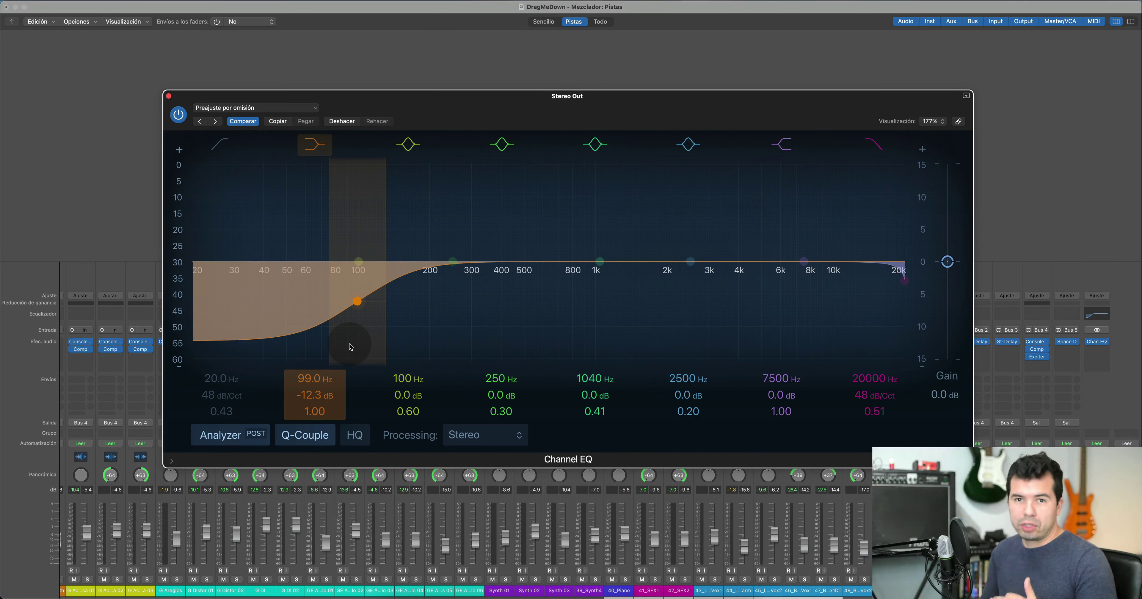
click(314, 145)
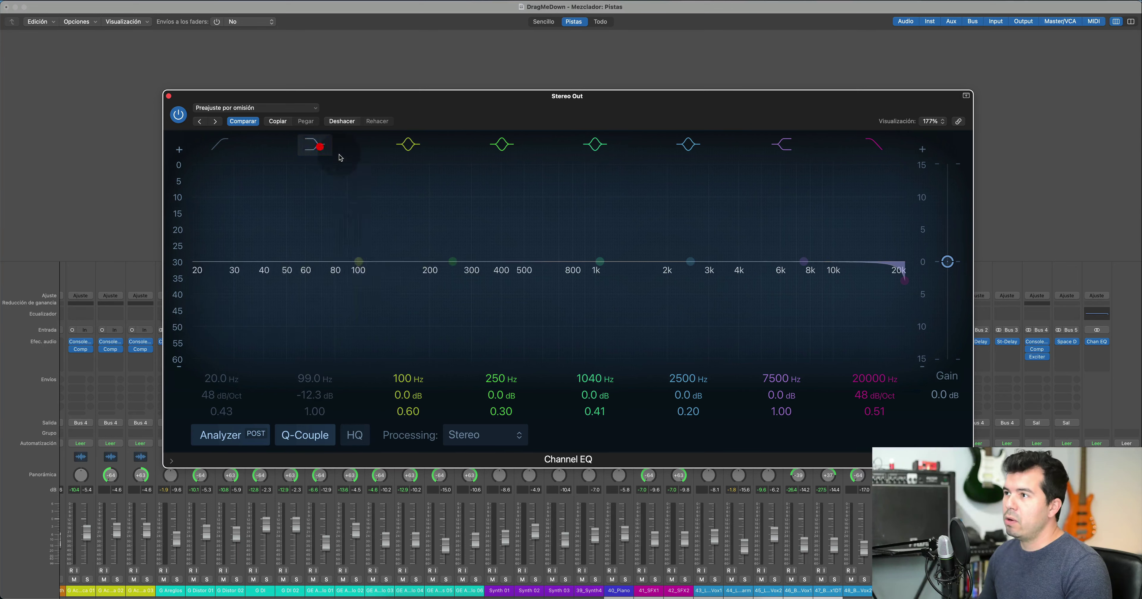
- Boost the high shelf to about +9.8 dB at 4000 Hz and compare it on and off during playback
click(785, 148)
click(785, 143)
drag(801, 260, 739, 184)
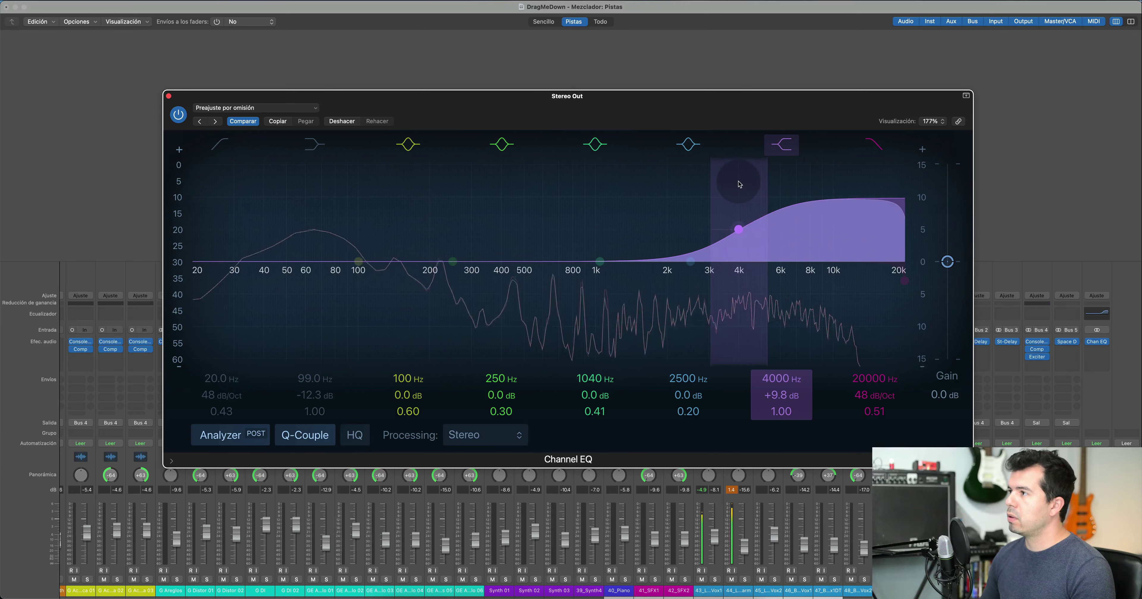
click(785, 144)
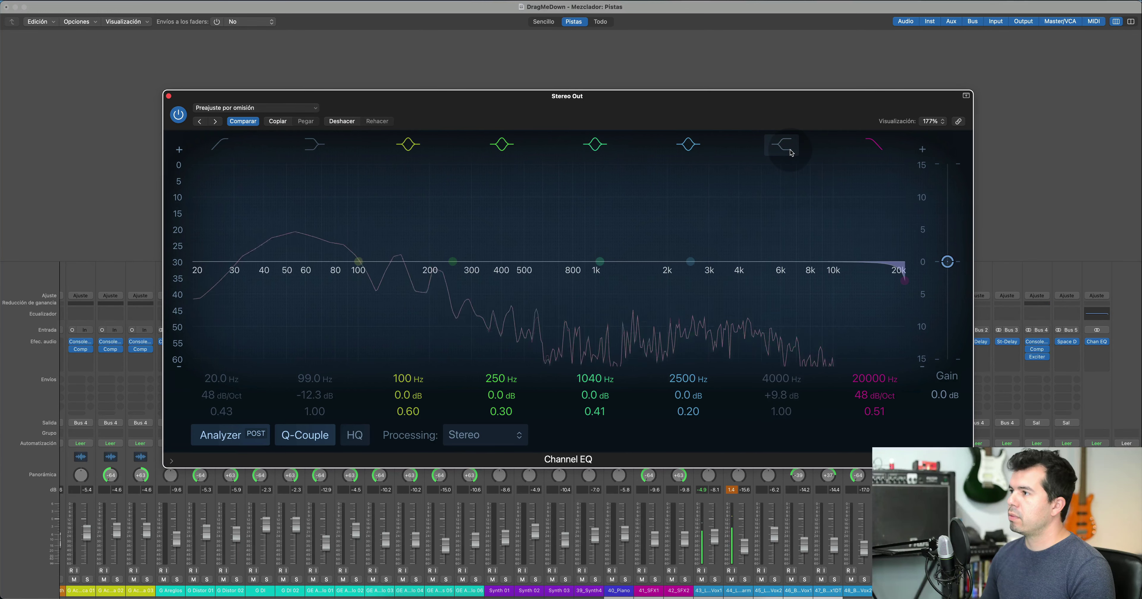
click(791, 152)
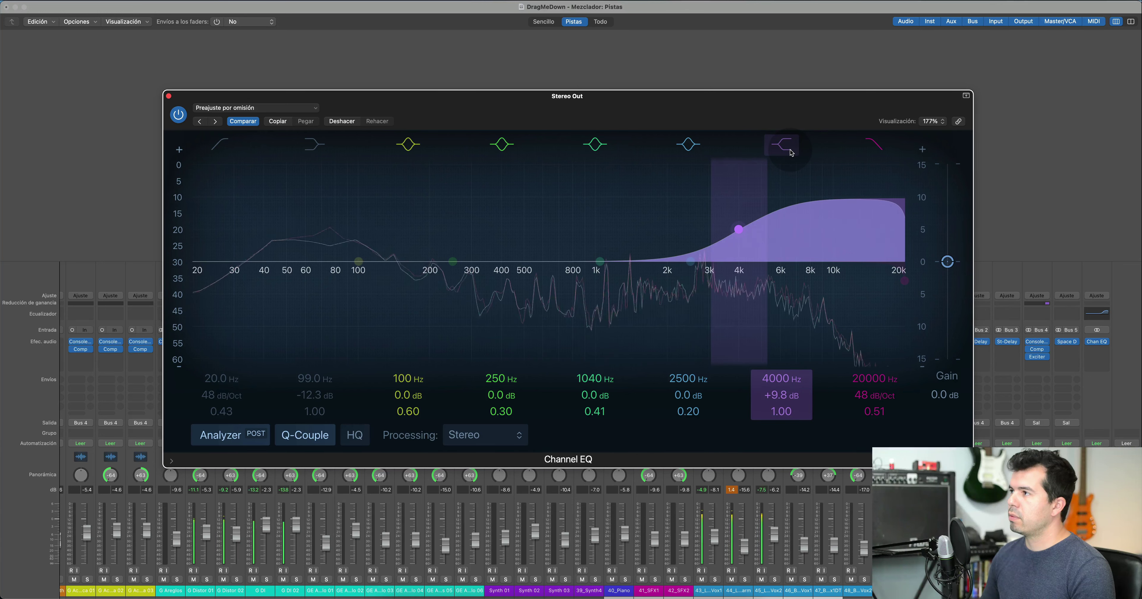
click(791, 152)
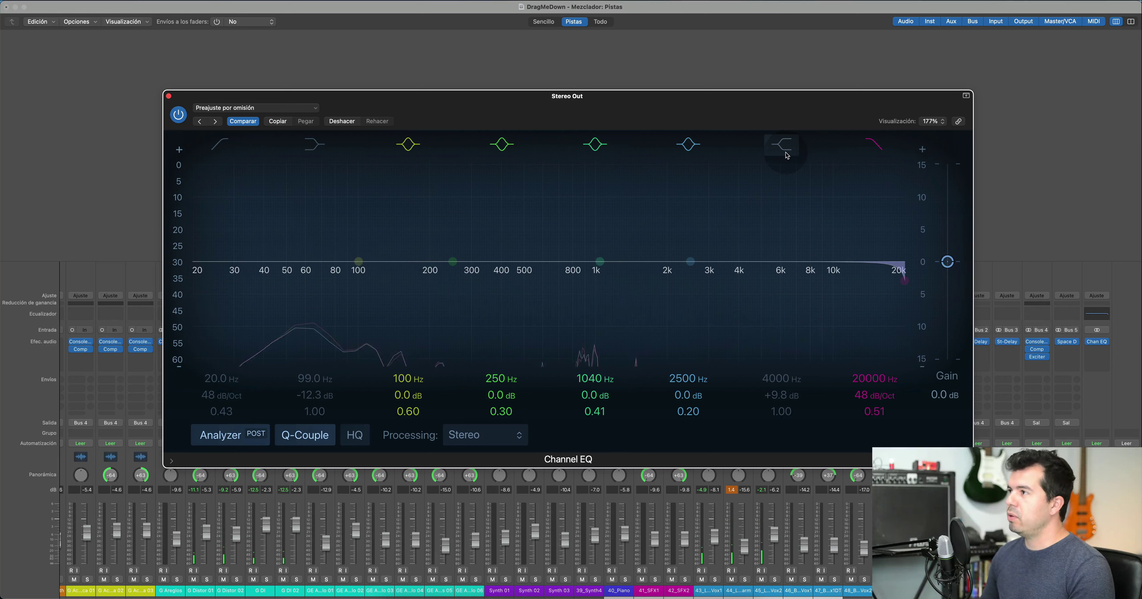
- Lower the re-enabled high shelf to about -11.8 dB at 3880 Hz, and disable the band
click(786, 153)
drag(739, 248, 738, 390)
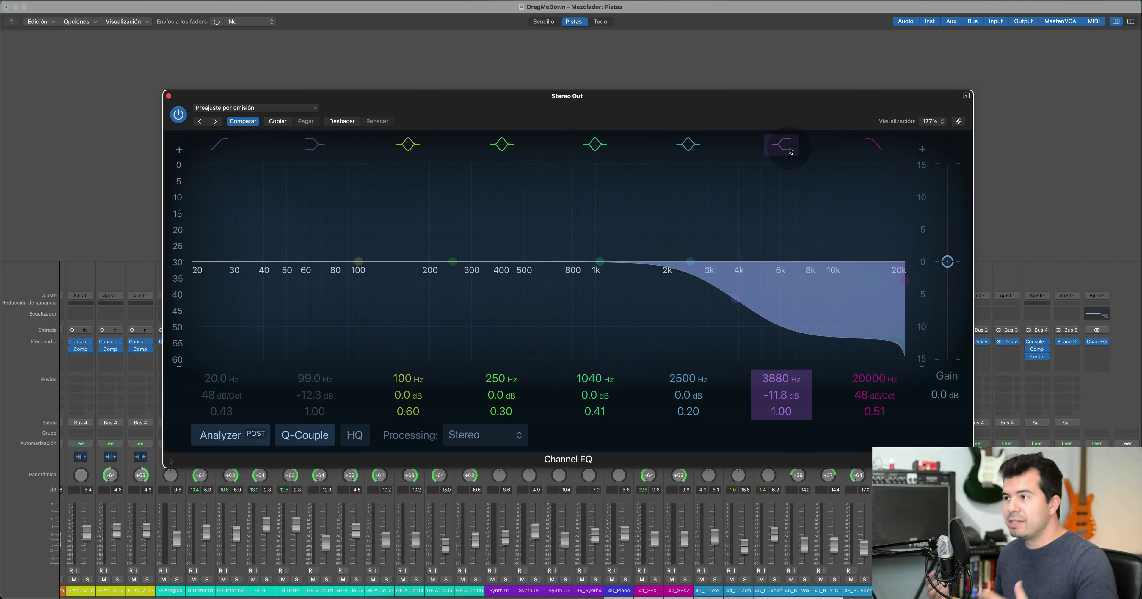
click(789, 148)
- Boost the 1040 Hz bell band to about +7.7 dB during playback, setting its frequency to 1720 Hz and Q to 3.40
key(space)
drag(600, 252, 604, 202)
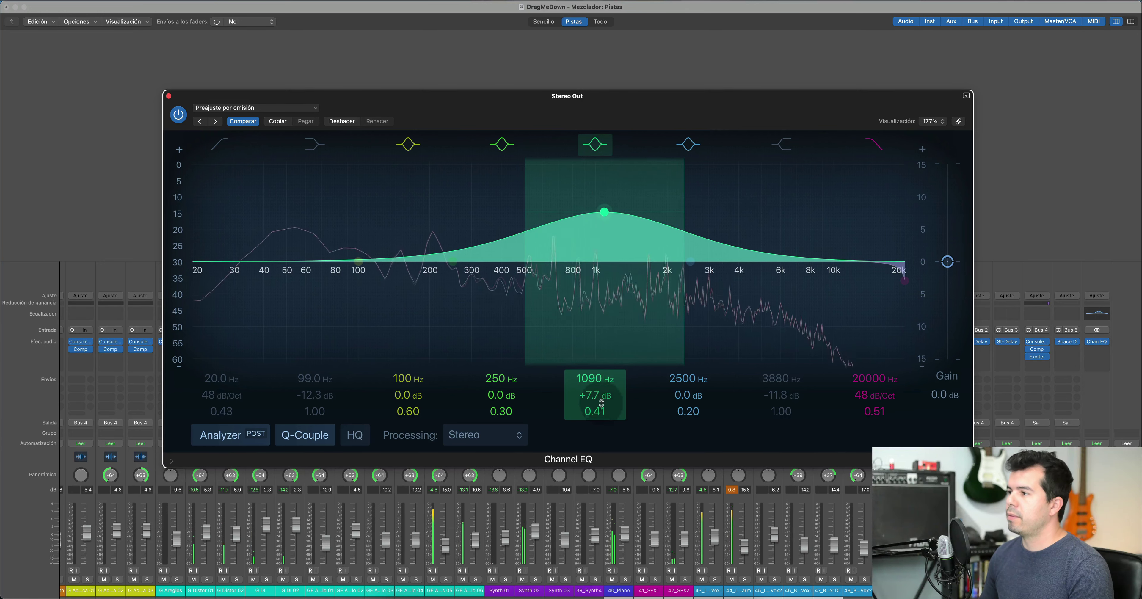
mouse_move(595, 378)
mouse_down()
mouse_move(595, 444)
mouse_move(595, 371)
mouse_up()
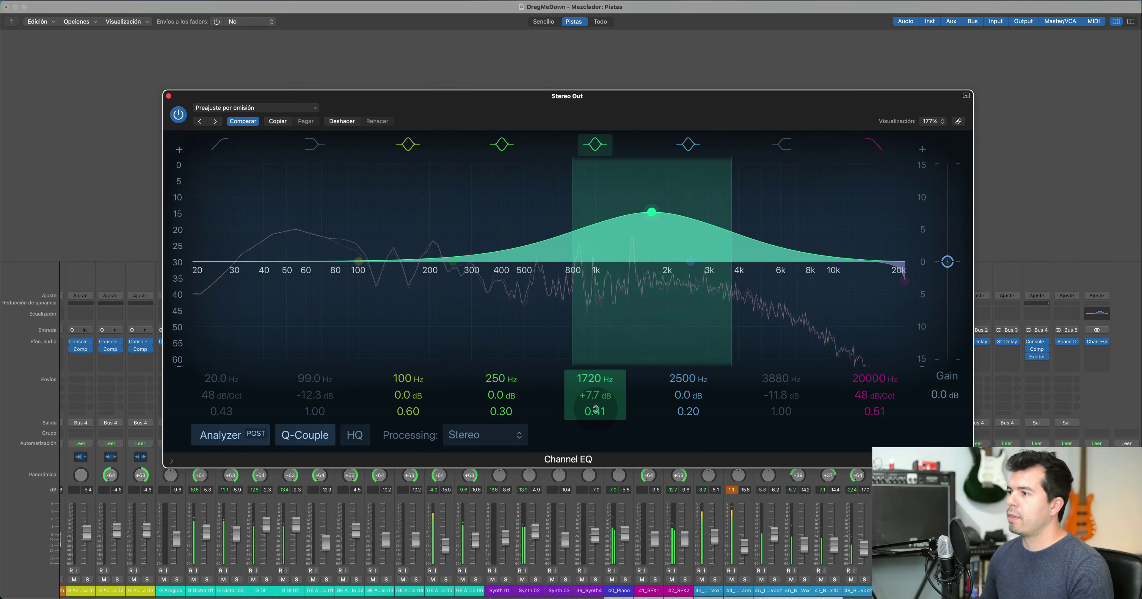
mouse_move(595, 410)
mouse_down()
mouse_move(595, 437)
mouse_move(595, 416)
mouse_up()
key(space)
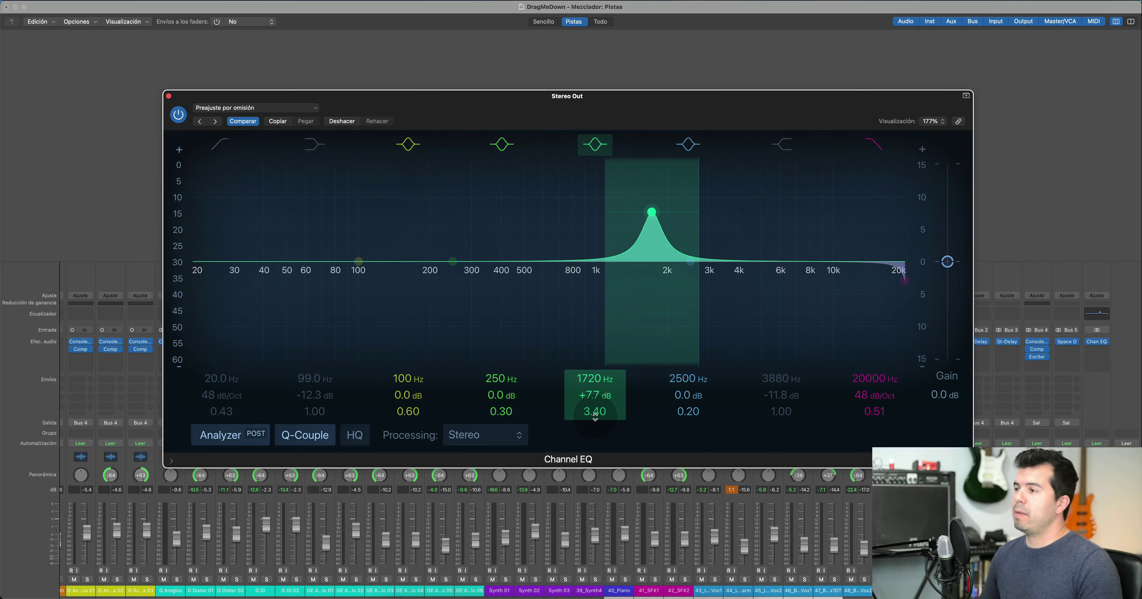